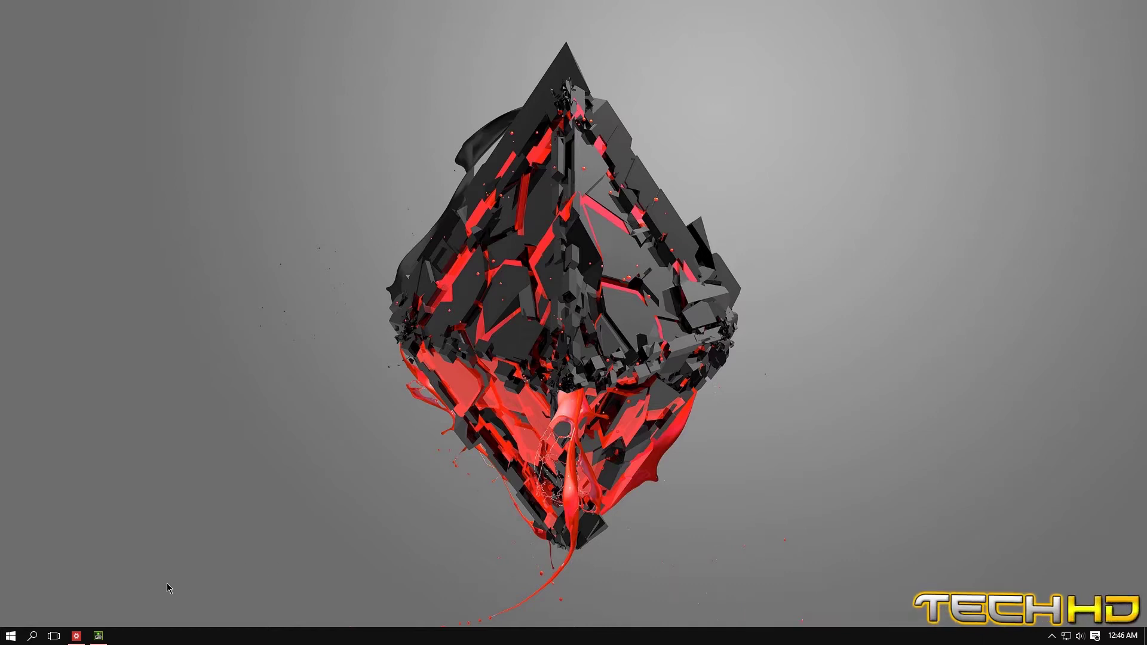
Minimize the advanced display settings window to bare the desktop and bring up its shortcut menu
click(76, 636)
click(76, 636)
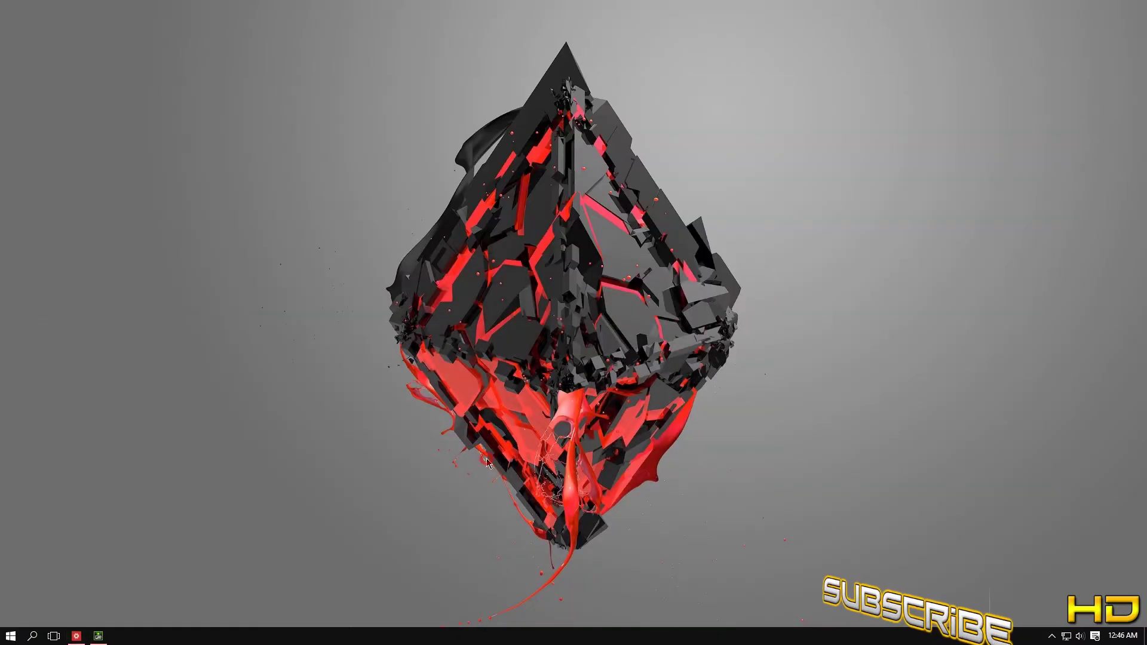
right_click(487, 283)
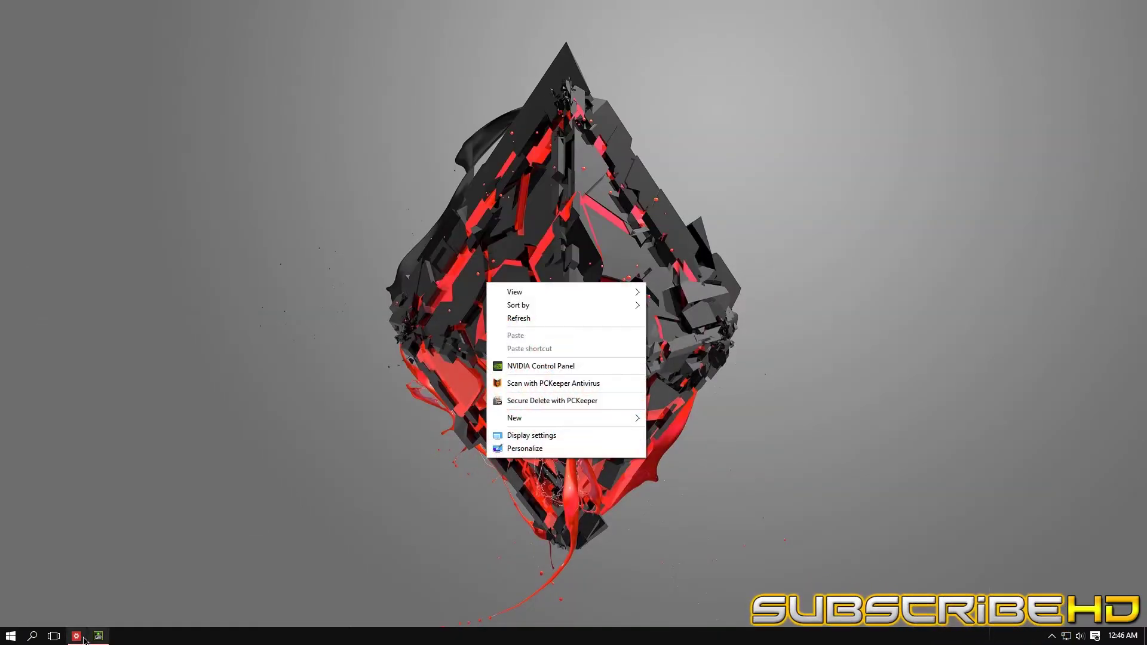
Check the BenQ RL2455's screen refresh rate list in adapter properties, then cancel unchanged
click(536, 436)
scroll(247, 432, down, 2)
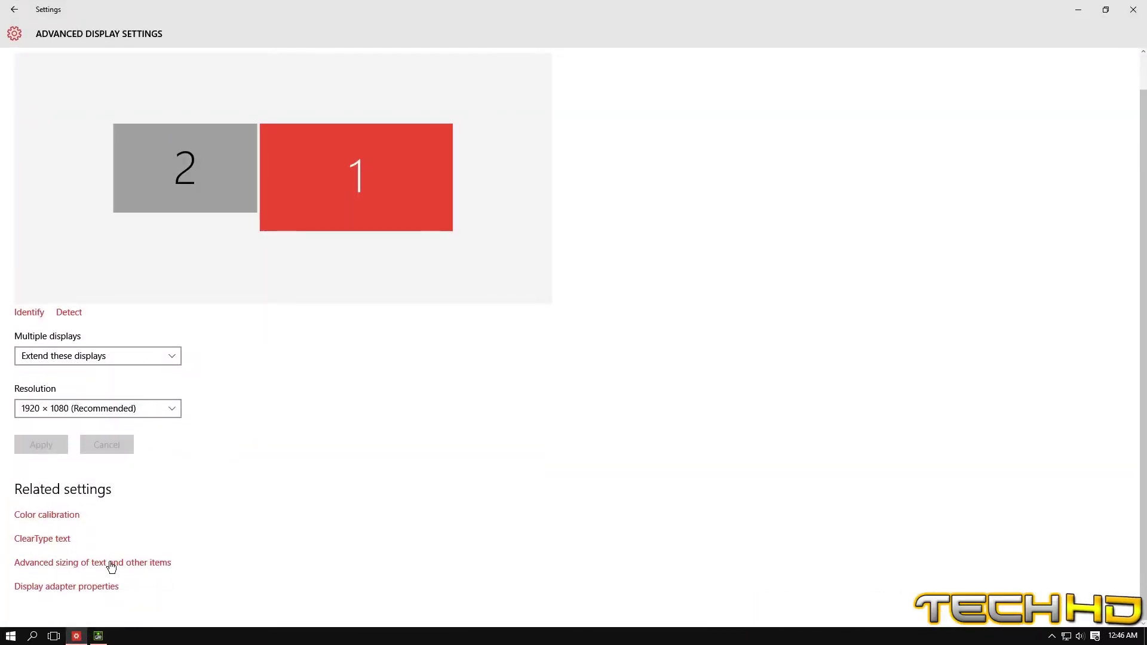
click(86, 588)
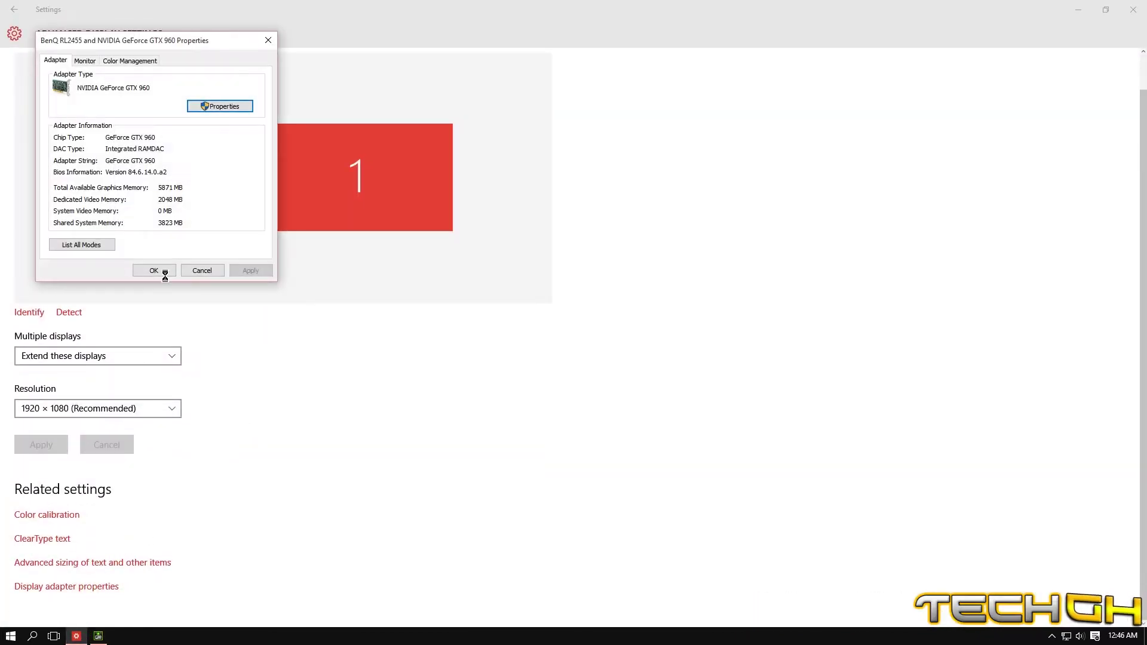
click(85, 62)
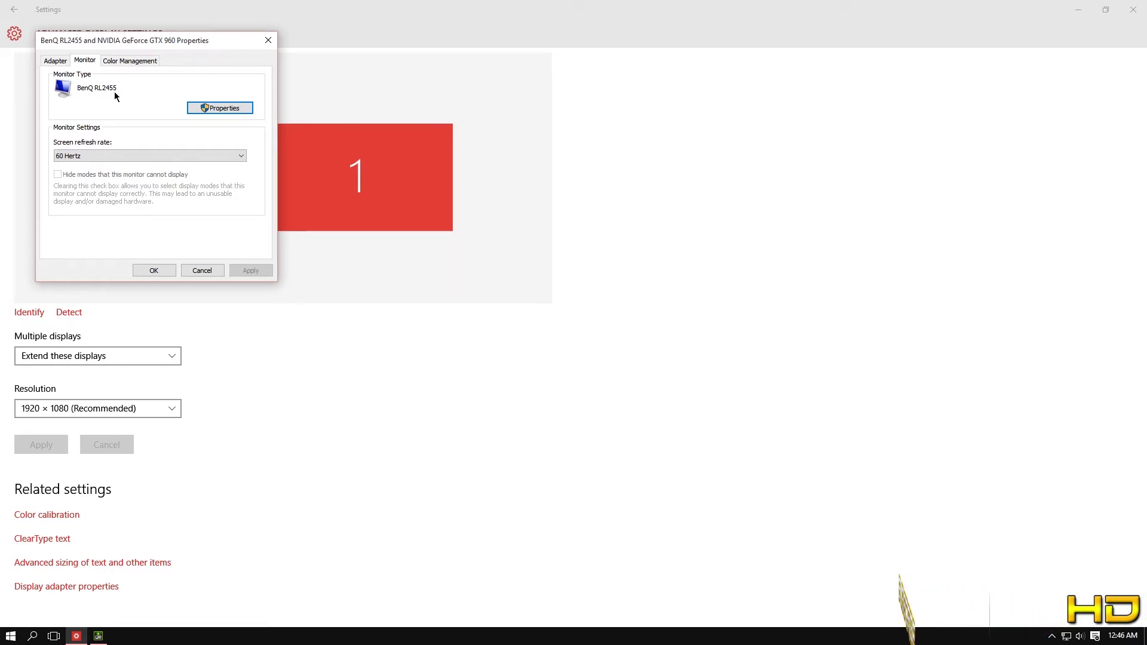
click(119, 157)
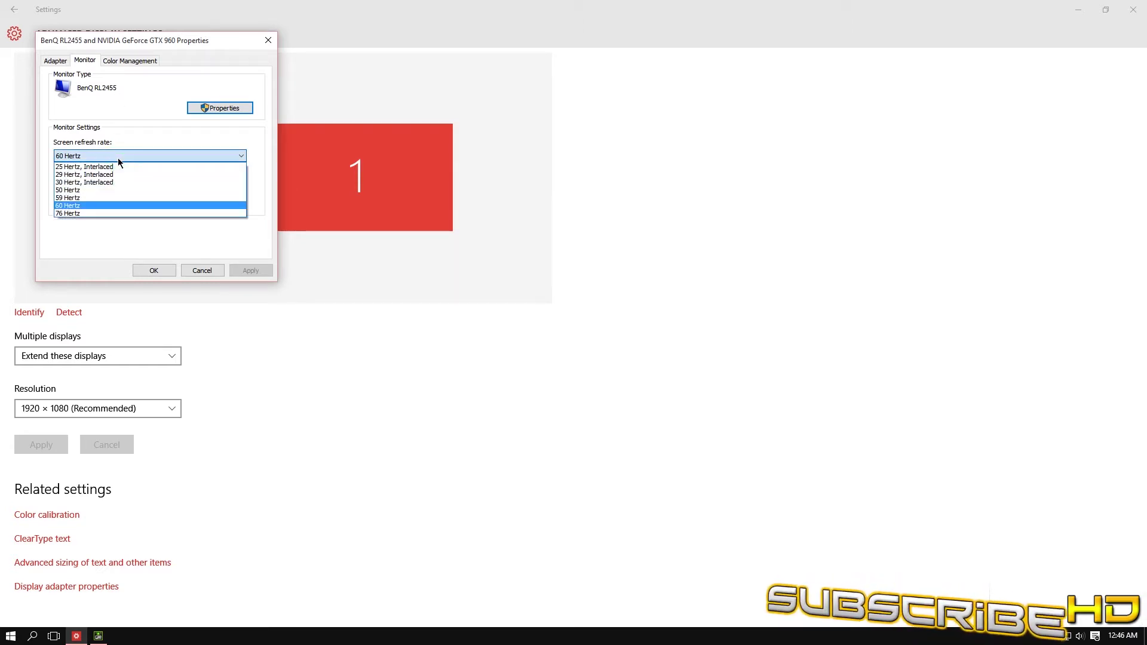
click(117, 156)
click(117, 157)
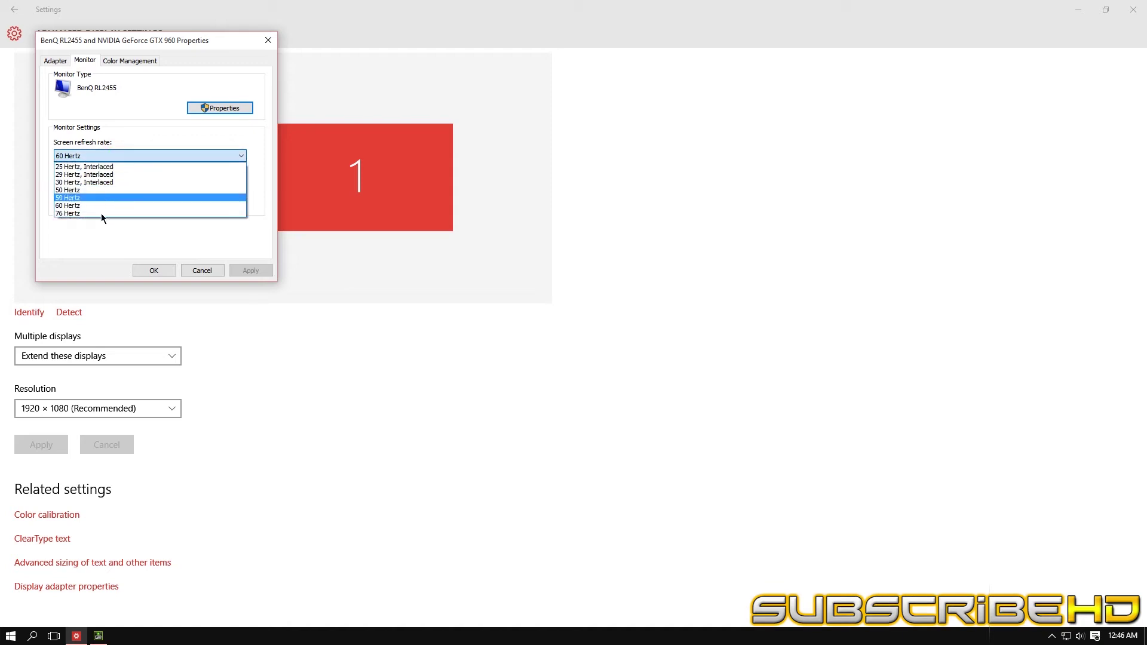
click(192, 270)
click(196, 271)
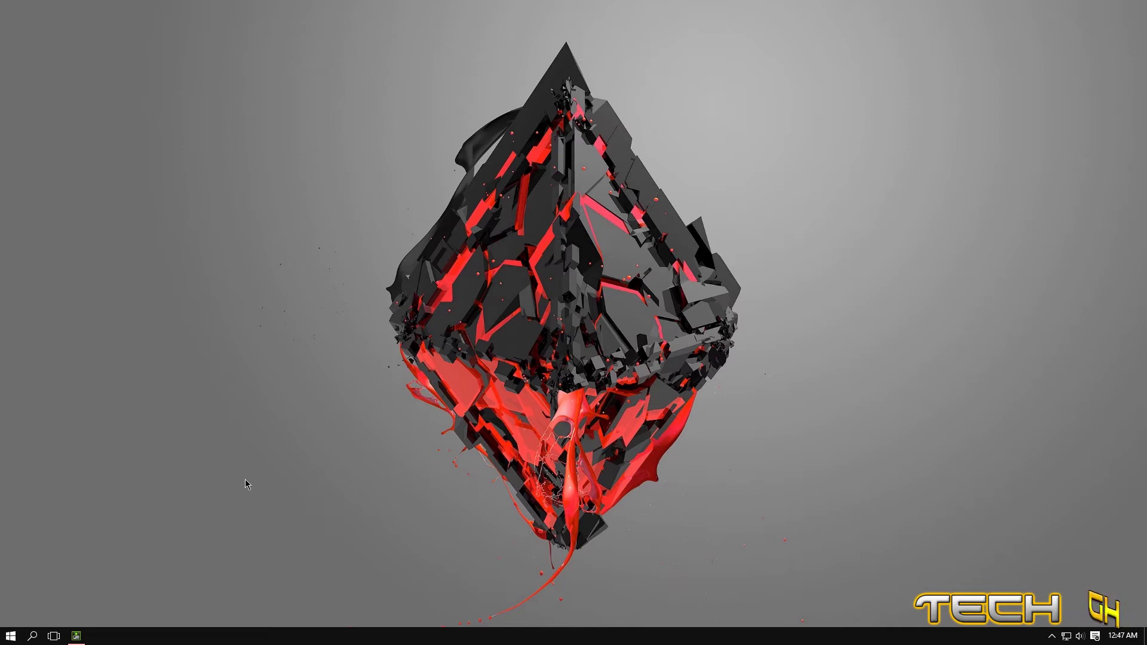
Launch NVIDIA Control Panel from the desktop menu and open Customize under Change Resolution
right_click(269, 428)
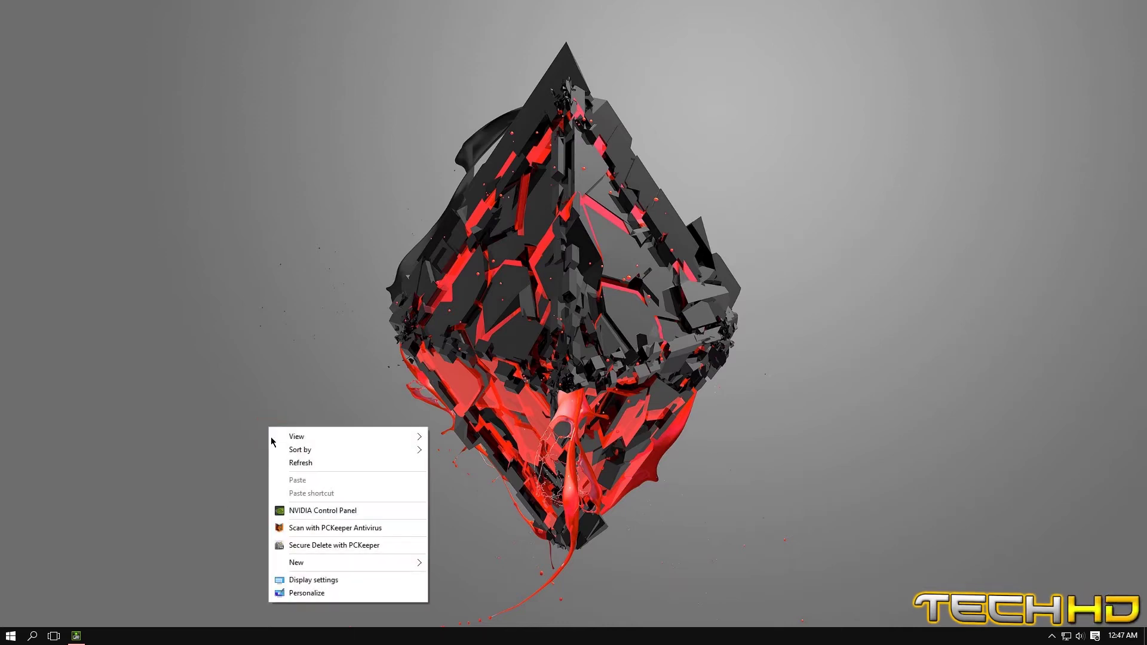
click(312, 512)
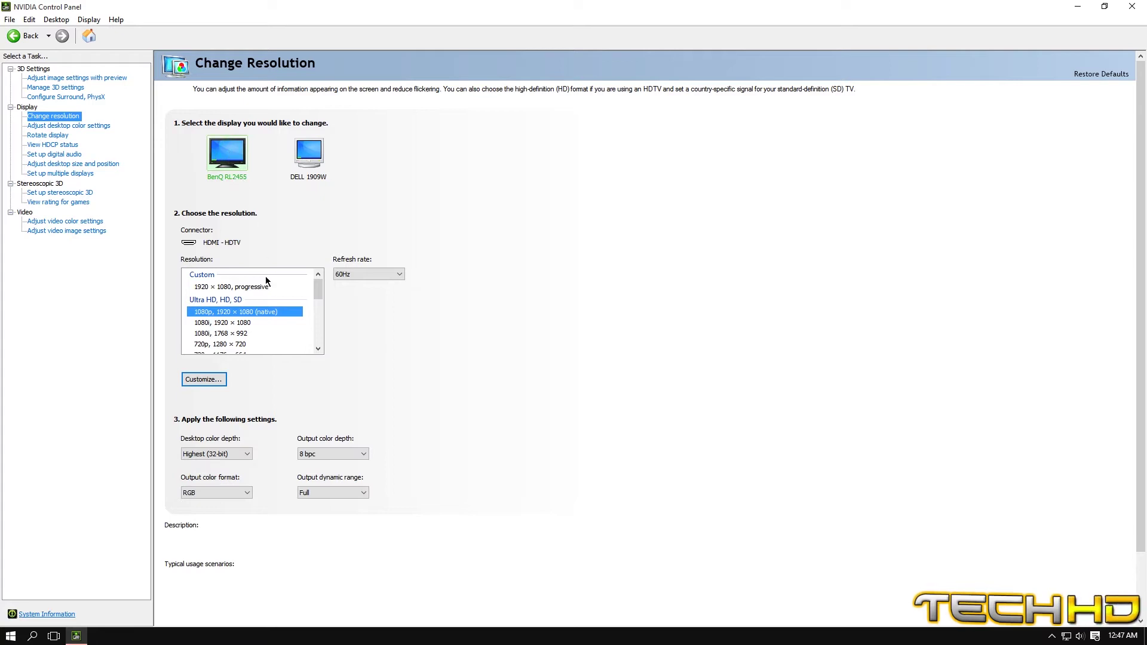
click(216, 377)
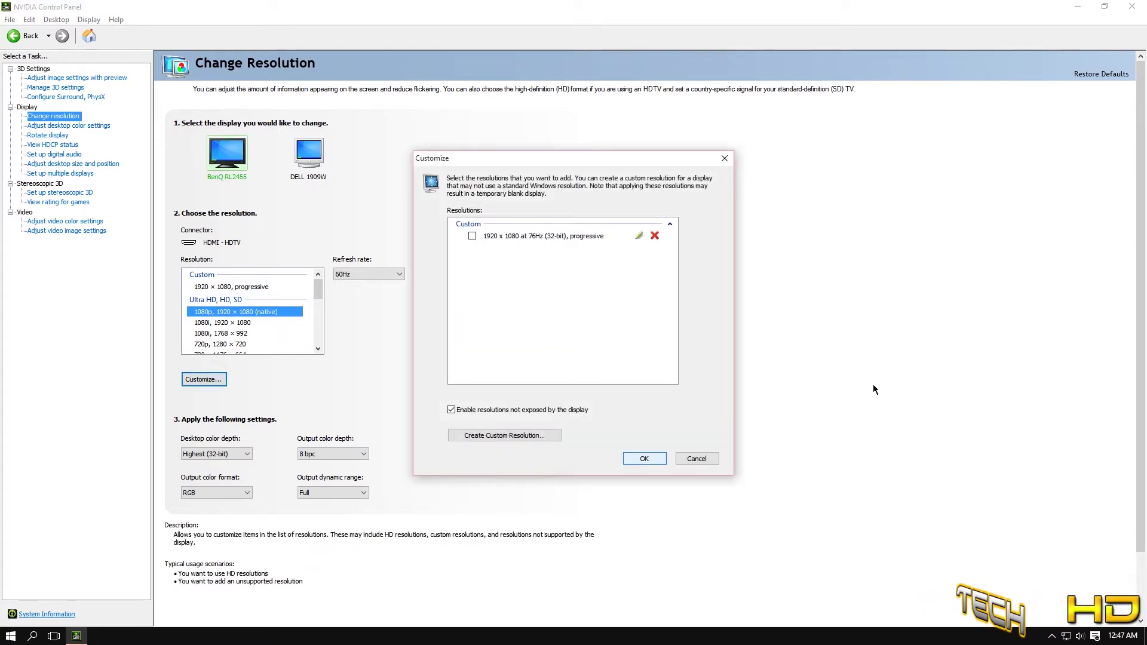
click(508, 434)
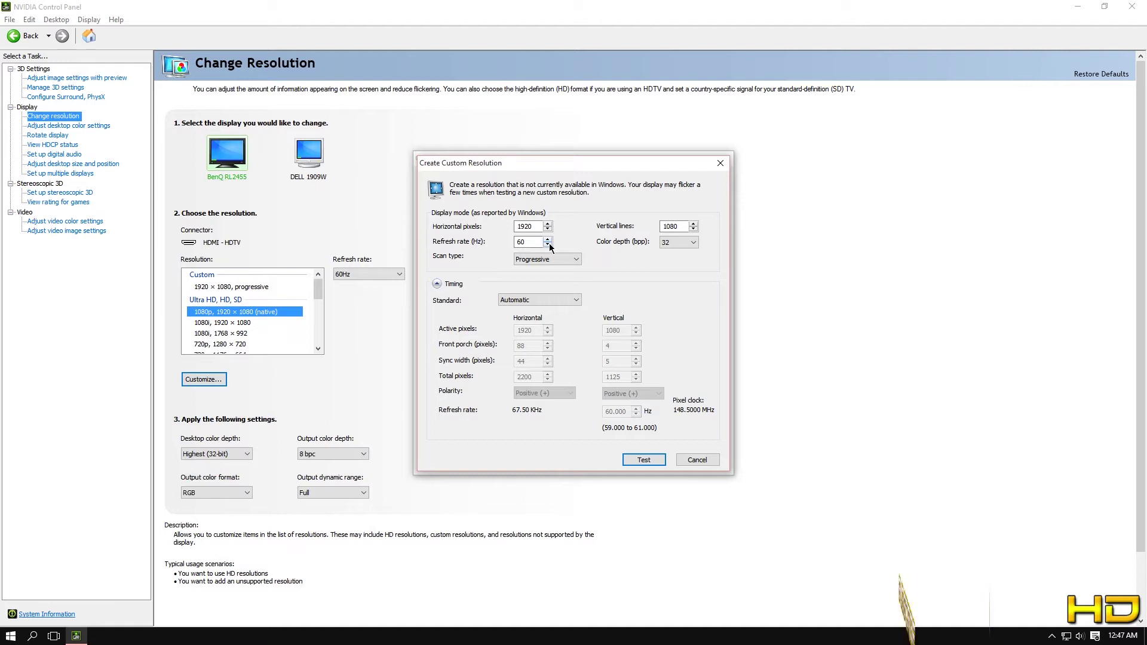
click(692, 457)
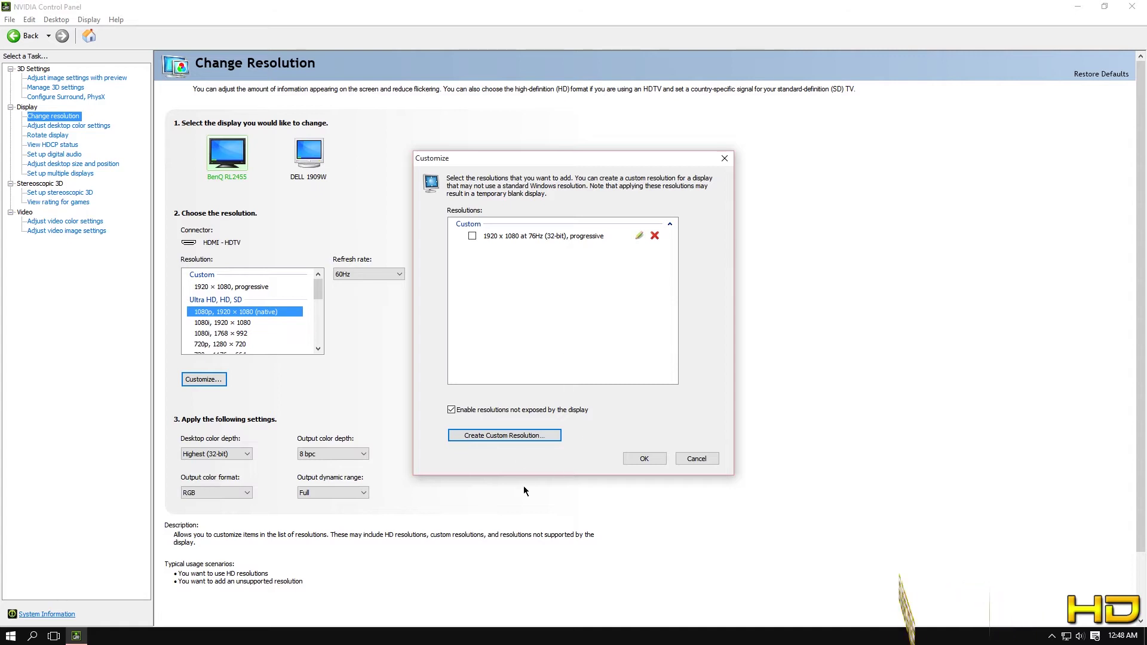
click(504, 434)
click(548, 238)
click(548, 238)
click(548, 238)
click(548, 239)
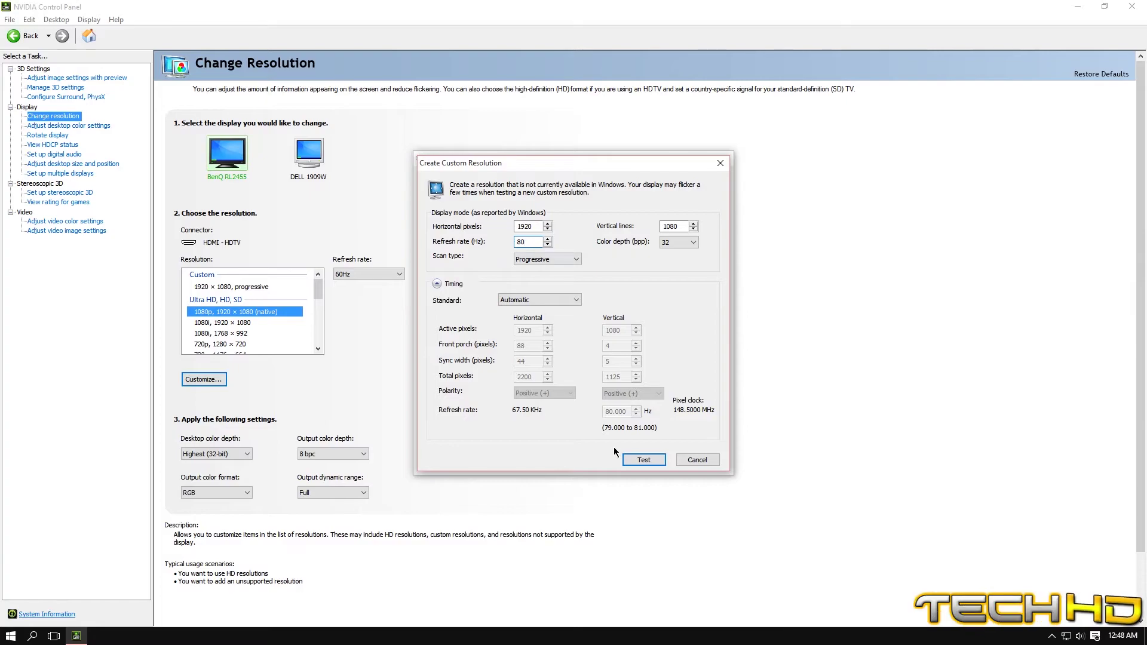
click(643, 460)
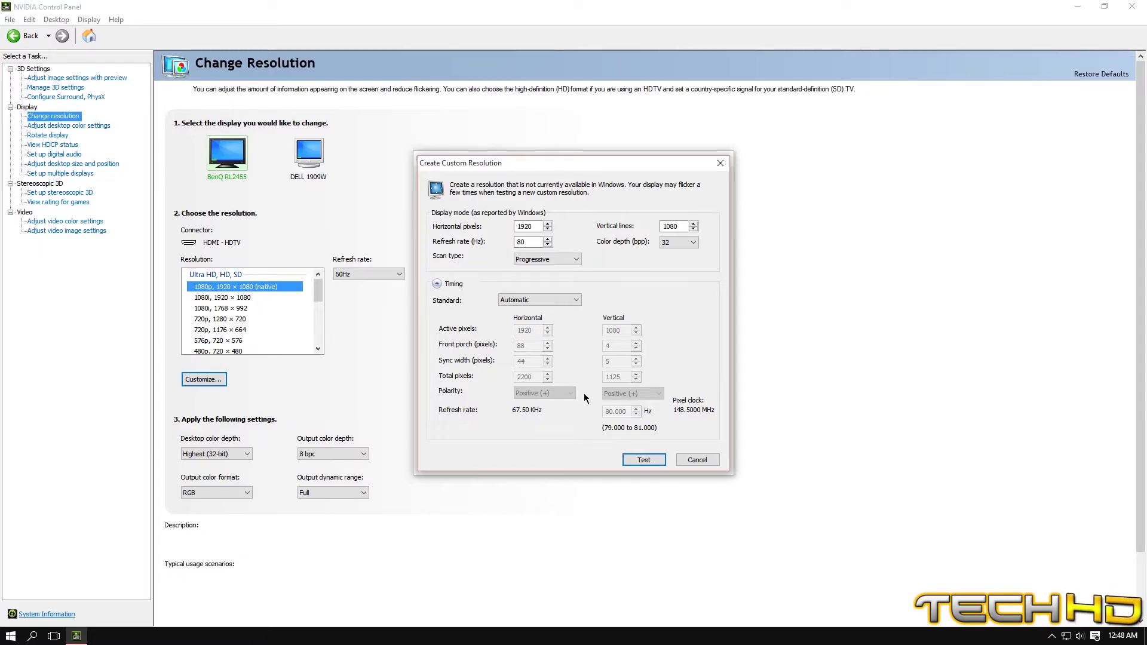
click(709, 460)
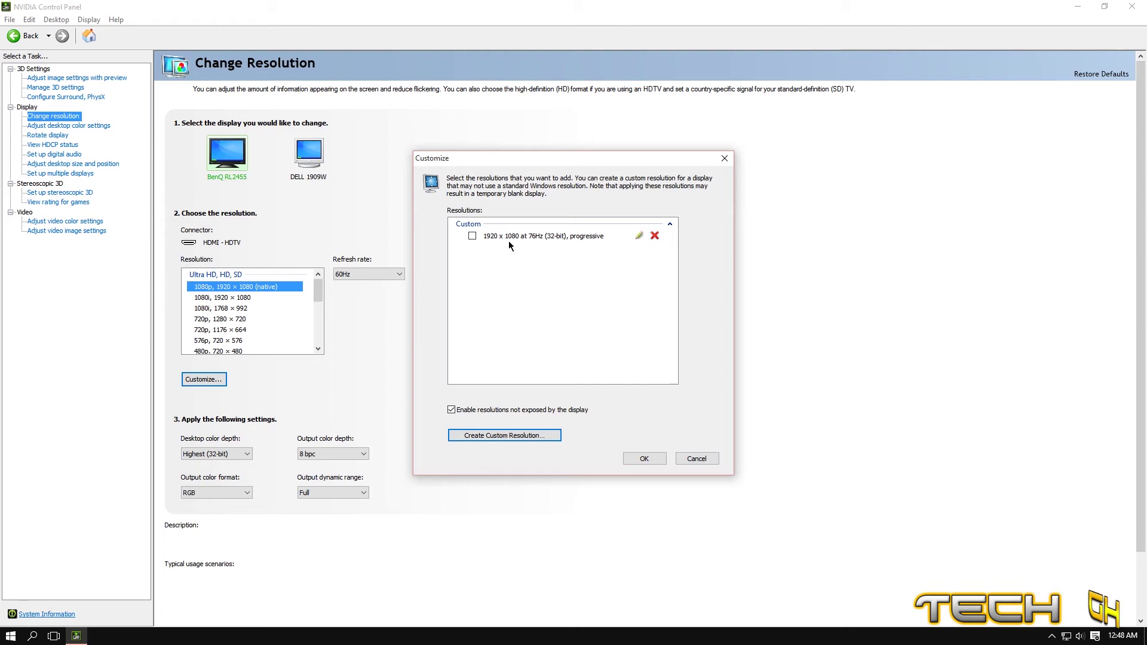
Enable the custom 1920 x 1080 at 76Hz entry in the Customize dialog
click(690, 458)
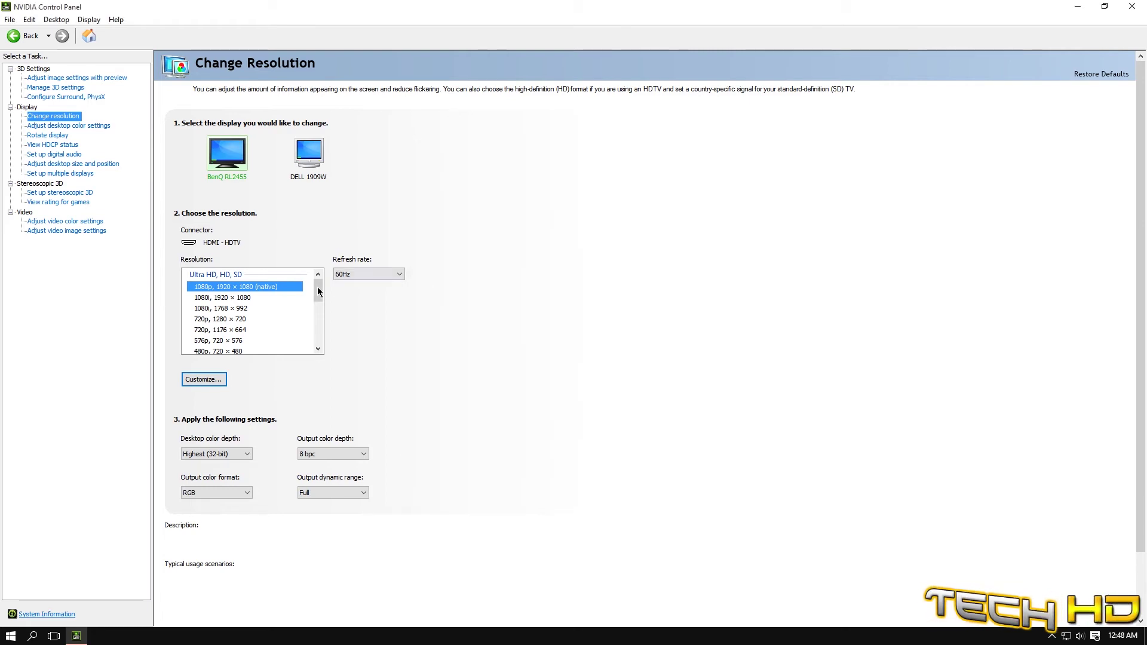
click(214, 380)
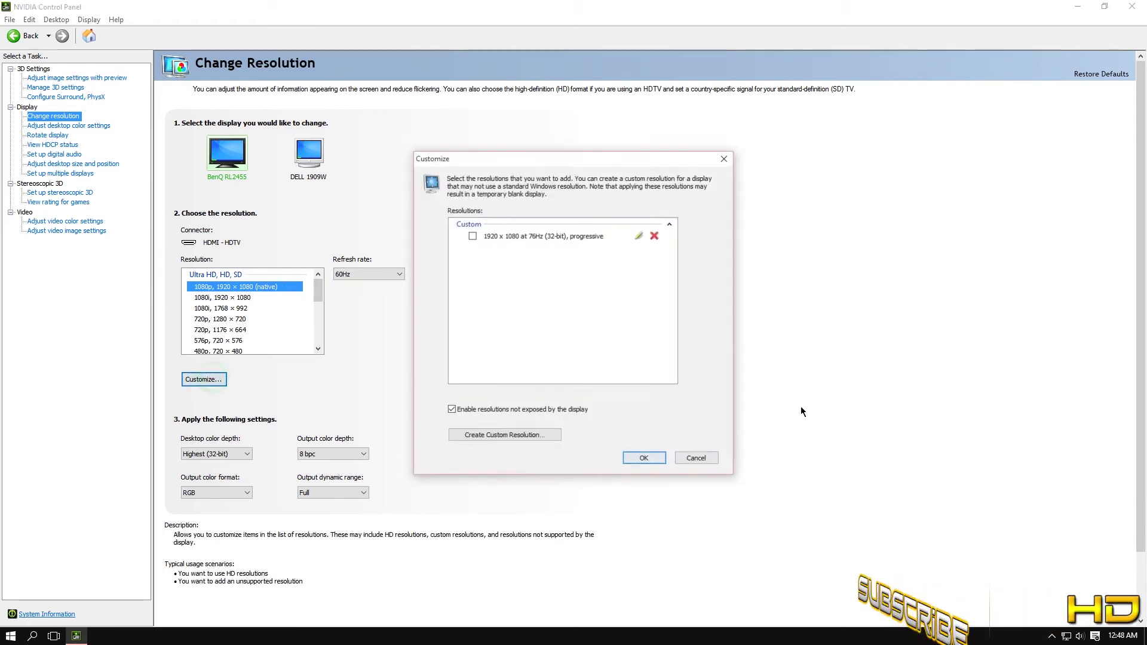
click(471, 236)
click(642, 458)
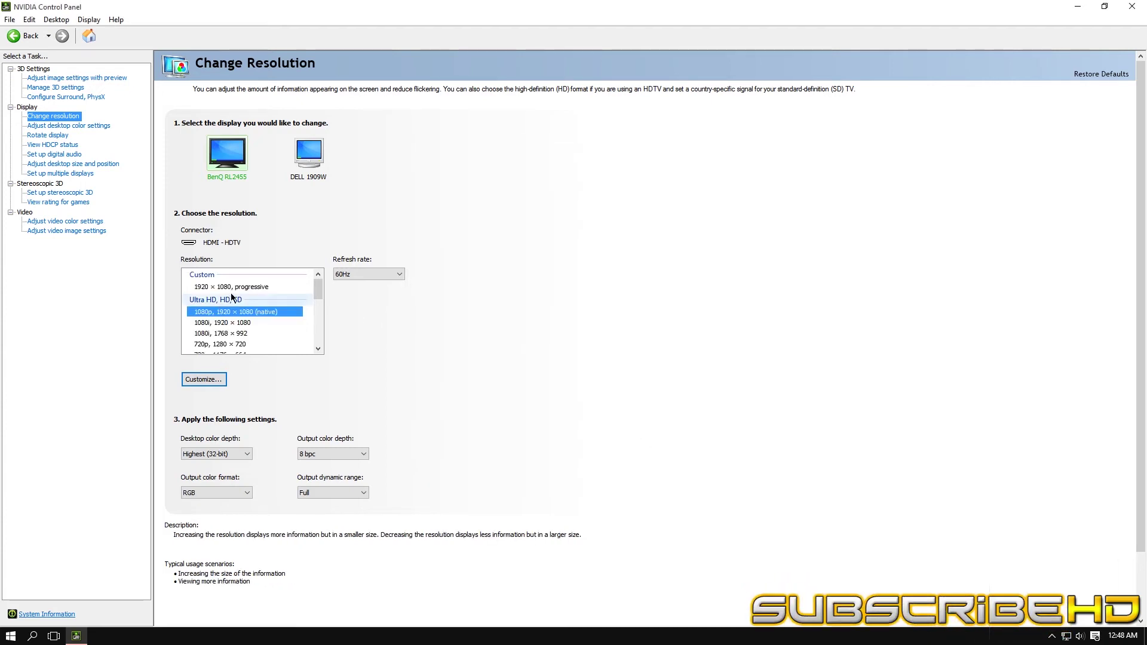
Apply the custom 1920 x 1080 resolution to the BenQ RL2455 and keep it
click(235, 289)
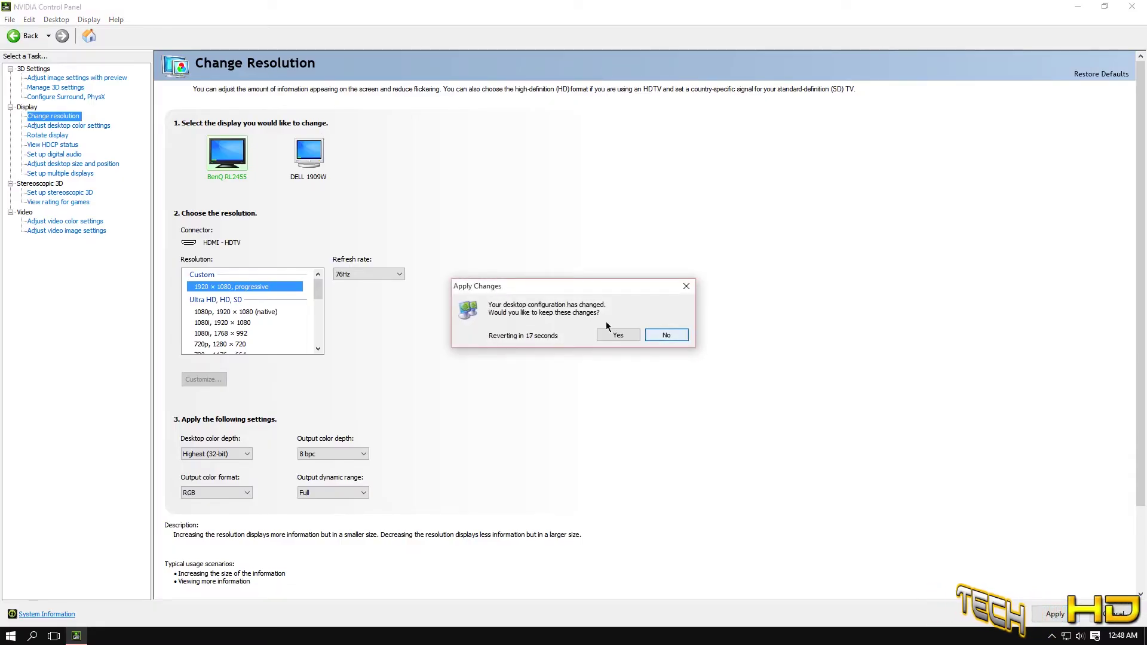
click(629, 338)
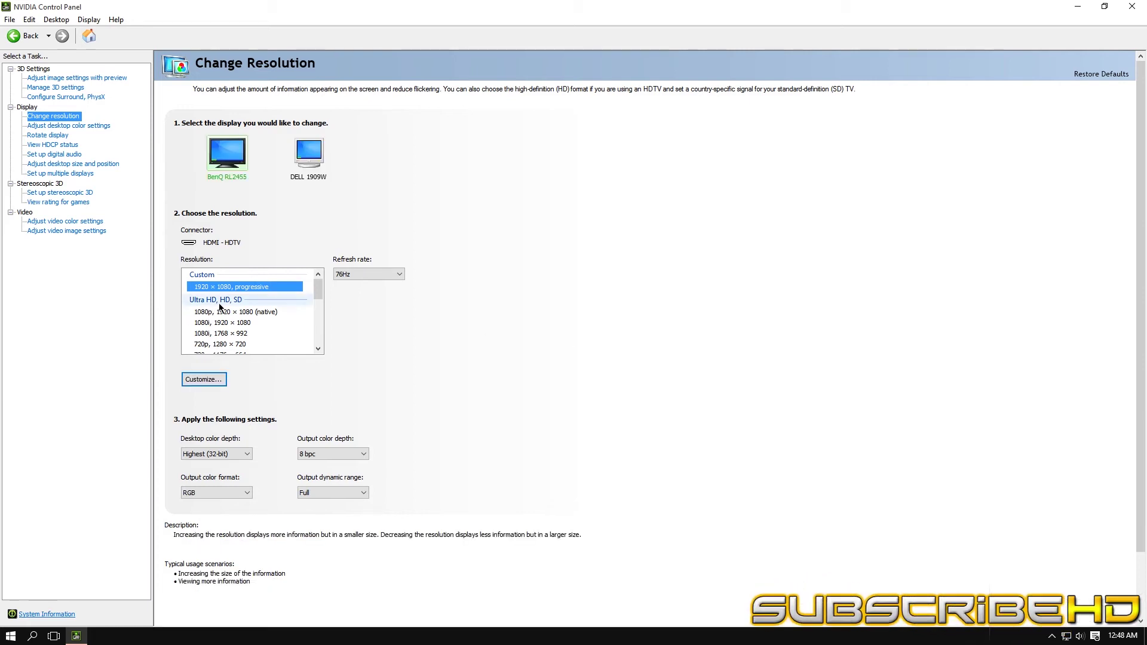
click(302, 153)
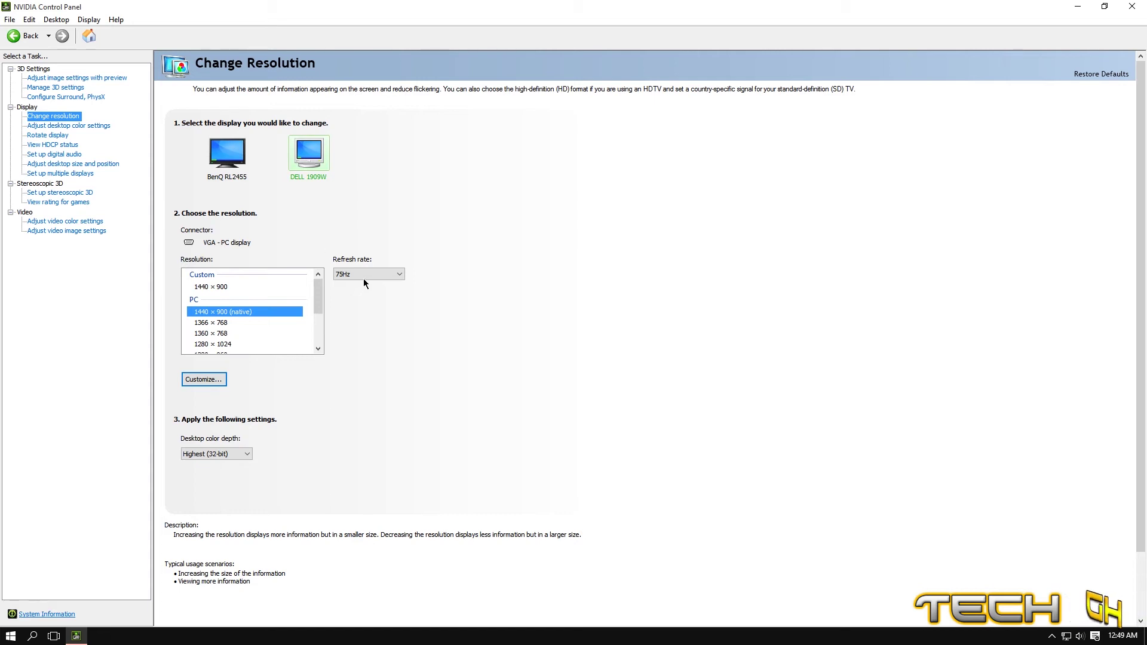
Apply the custom 1440 x 900 76Hz mode to the Dell 1909W, keep it, and close the panel
click(270, 285)
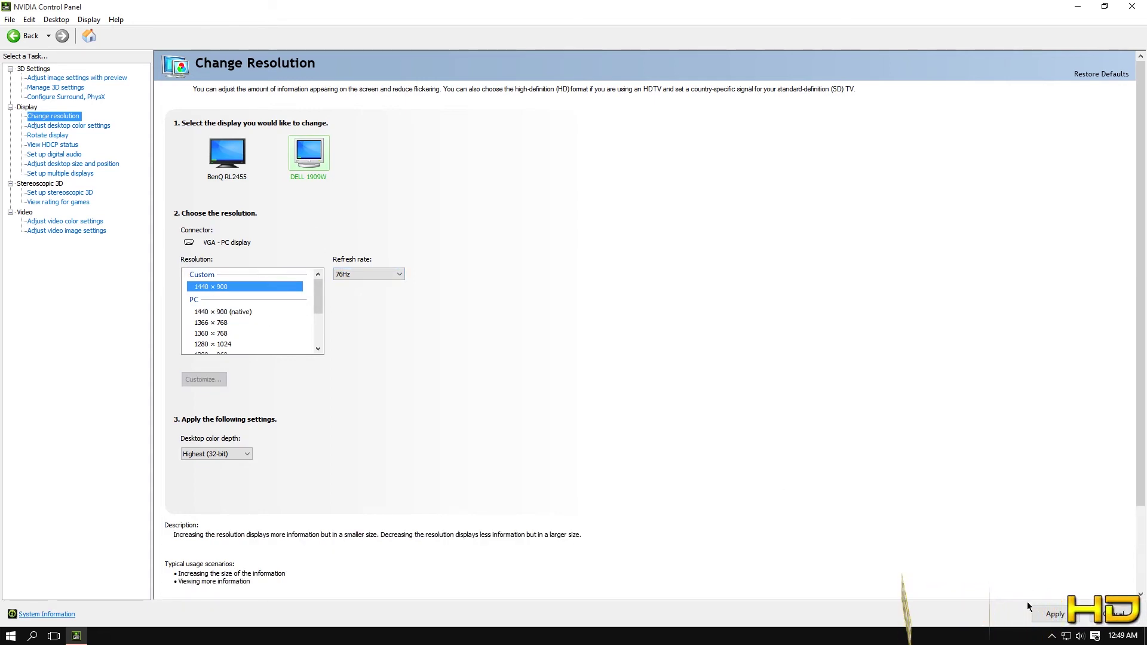
click(1054, 613)
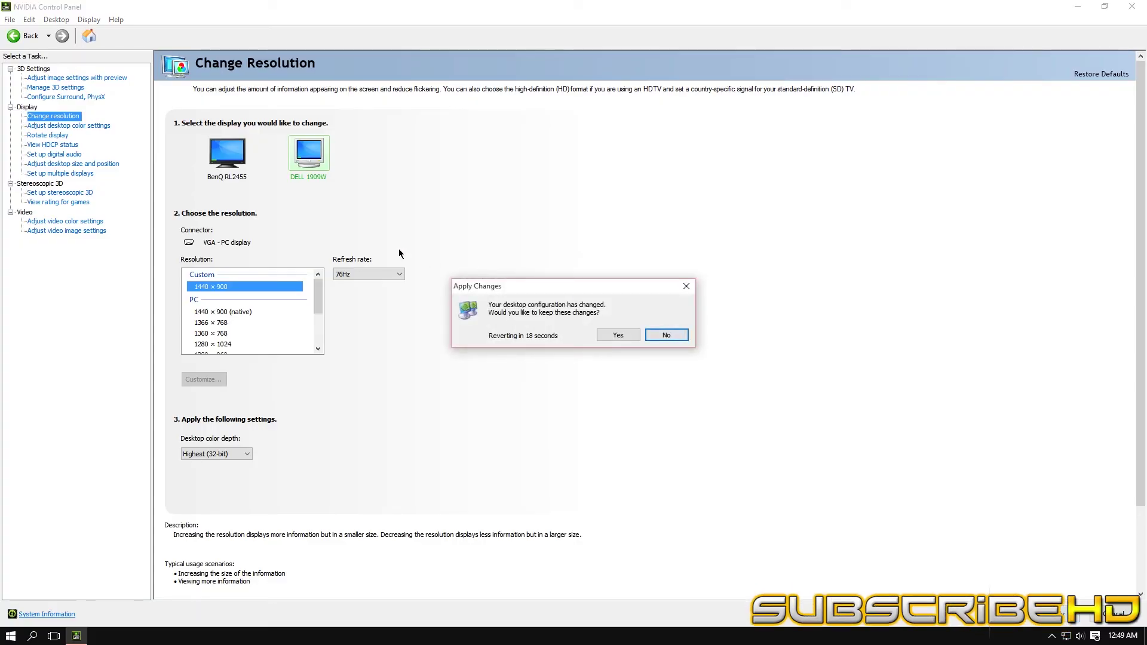
key(Return)
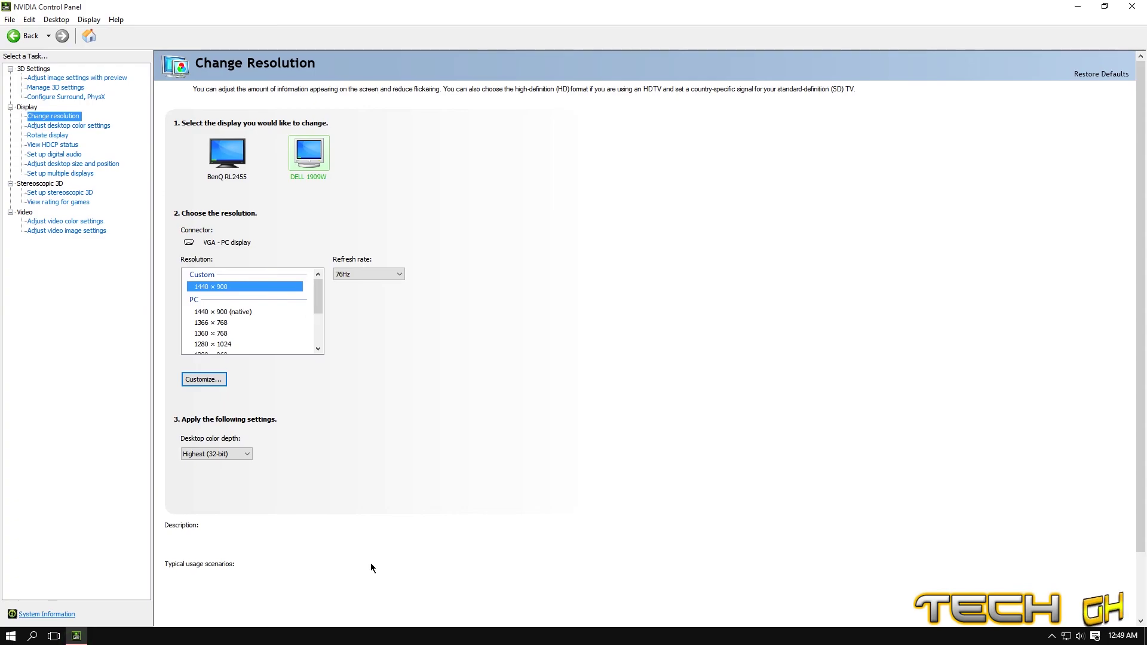
click(1129, 6)
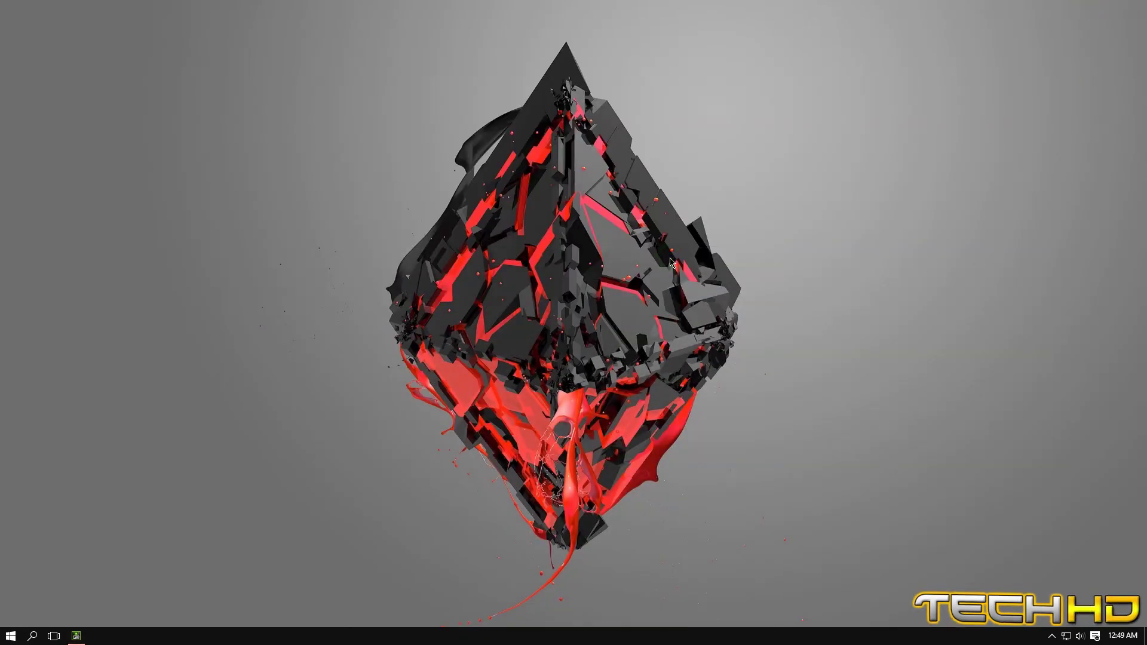